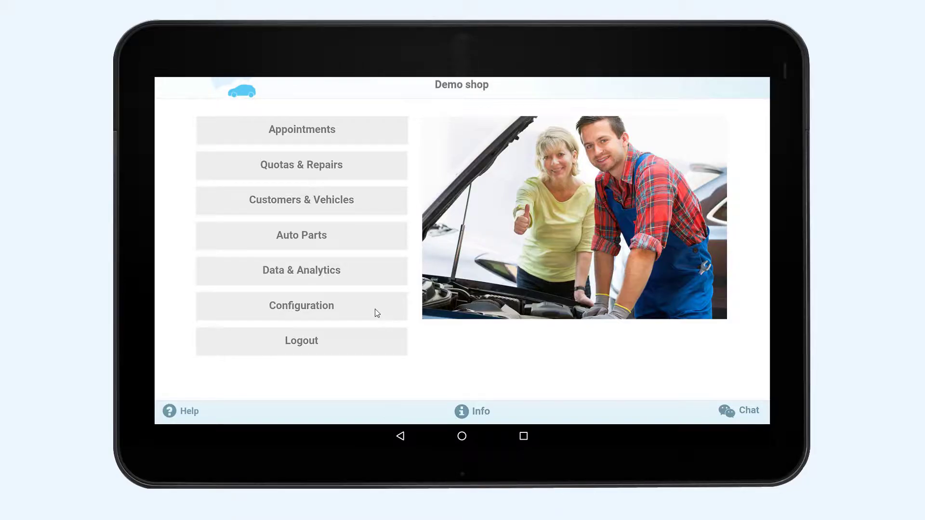
Go to Configuration > Technical > OBD II and close the 'no default OBD device' warning.
left_click(375, 309)
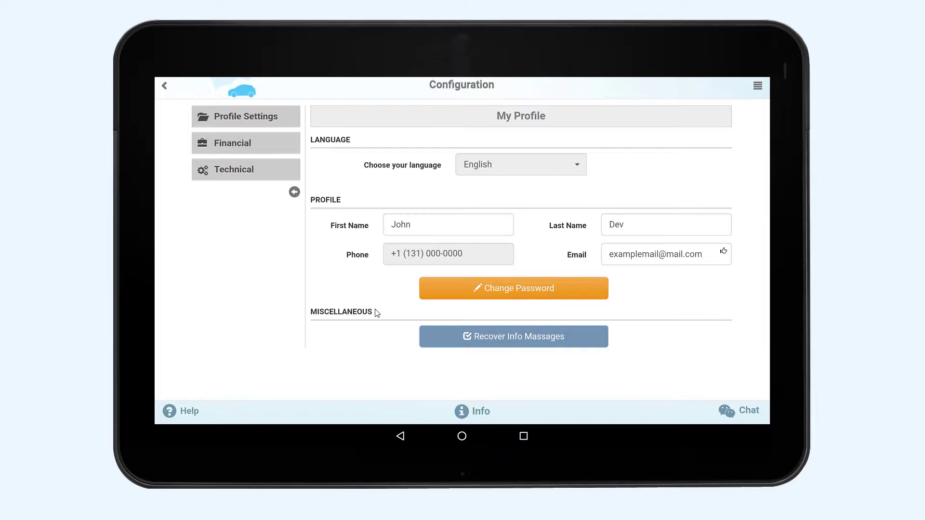
left_click(240, 381)
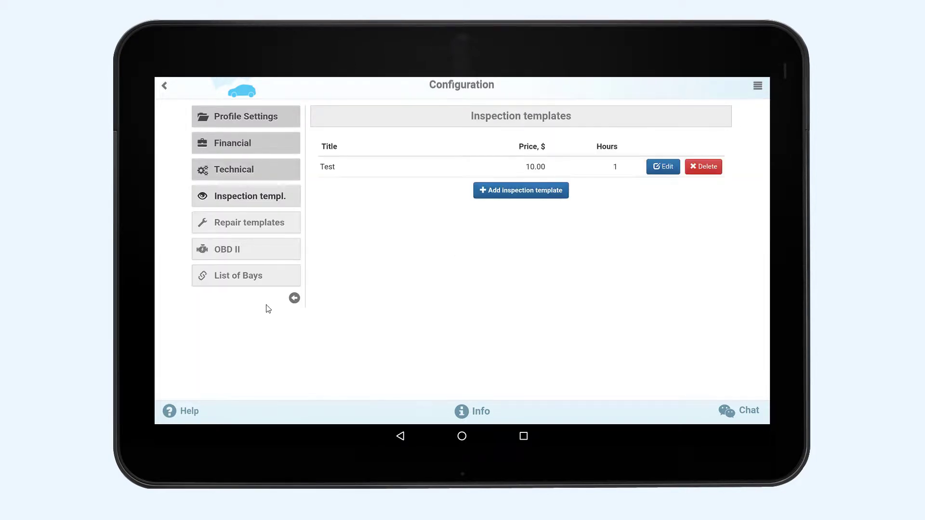
left_click(276, 249)
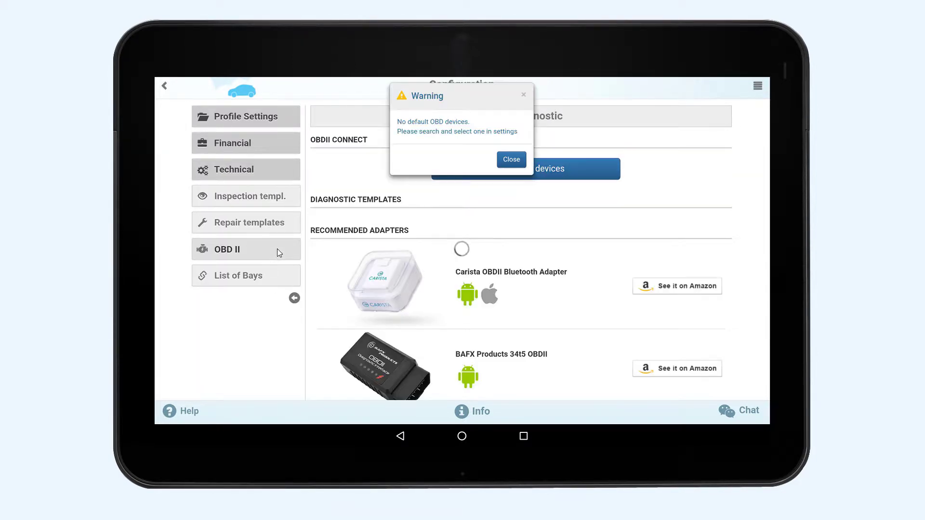
left_click(511, 165)
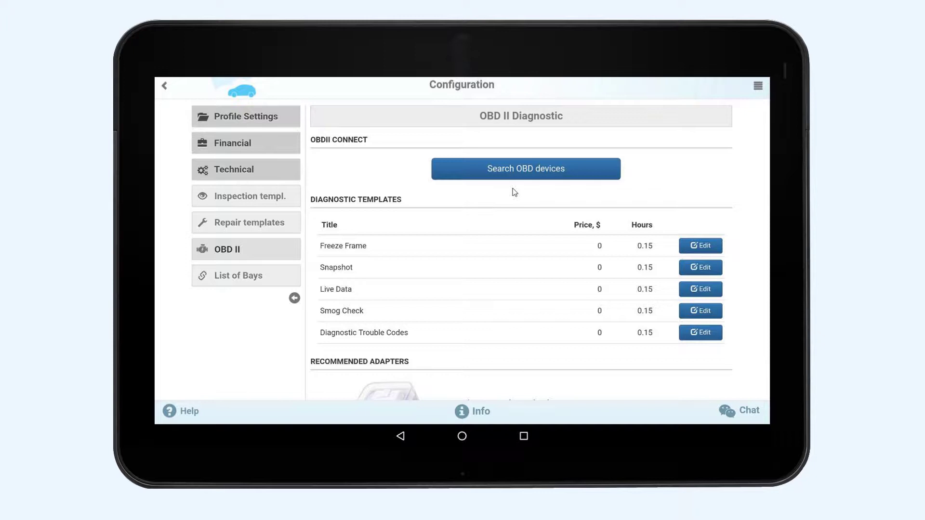
scroll(515, 192, "down", 4)
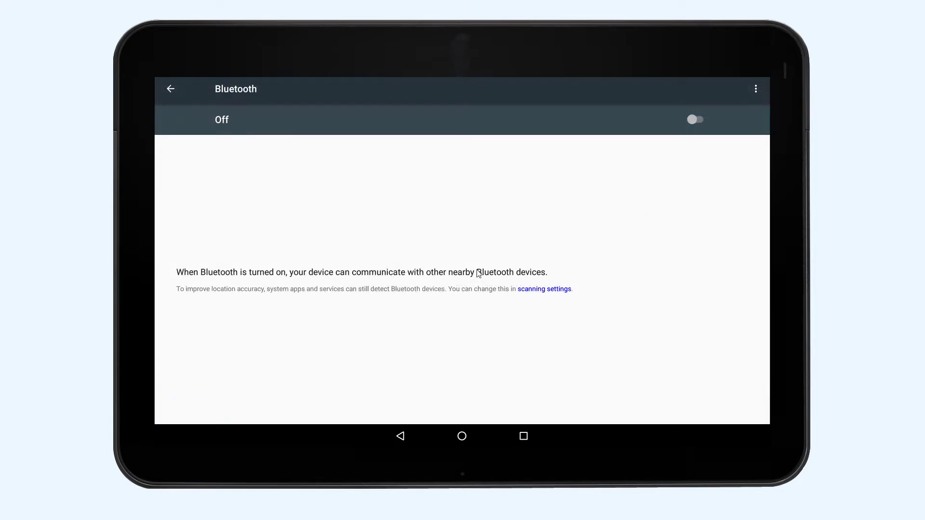
Turn Bluetooth on and pair the tablet with the Carista adapter using its PIN.
left_click(692, 121)
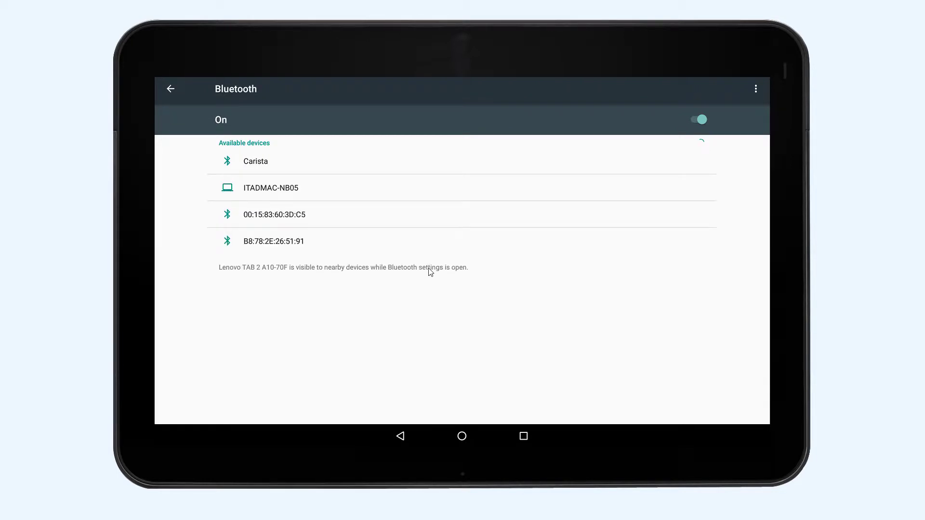
left_click(424, 167)
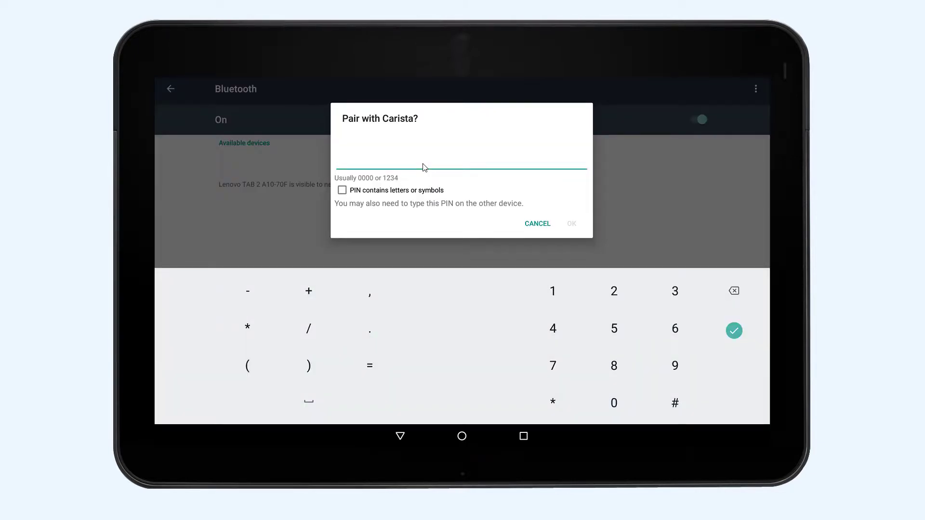
left_click(614, 405)
left_click(614, 404)
left_click(613, 404)
left_click(614, 404)
left_click(577, 225)
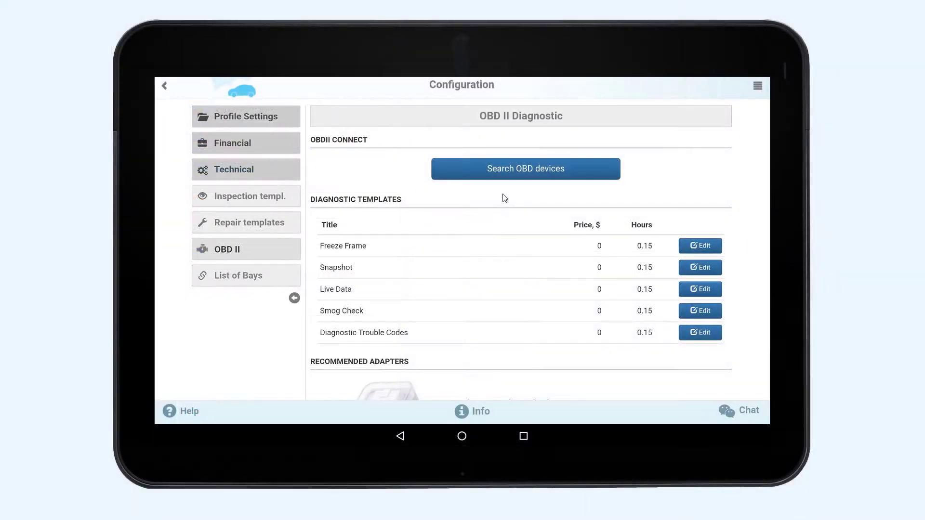
Find the paired Carista - A1 adapter and set it as the default OBD device, name unchanged.
left_click(514, 178)
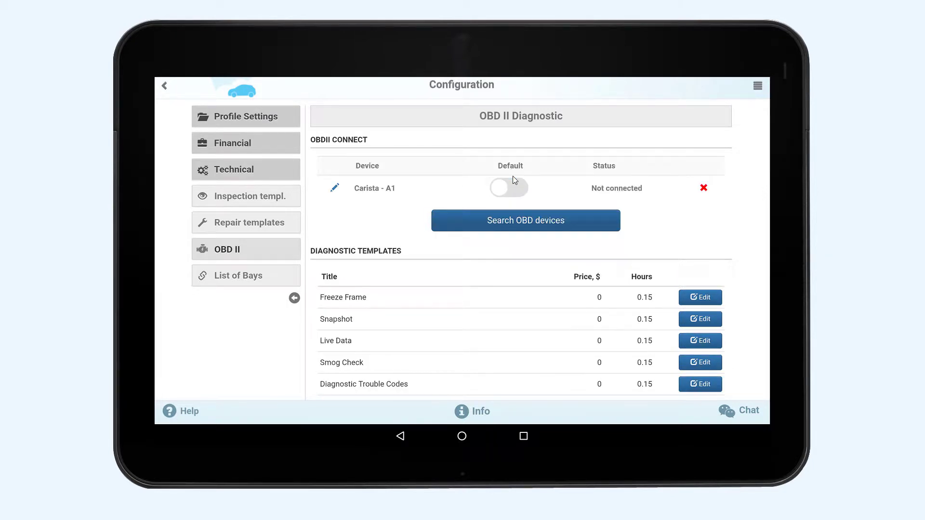
left_click(507, 189)
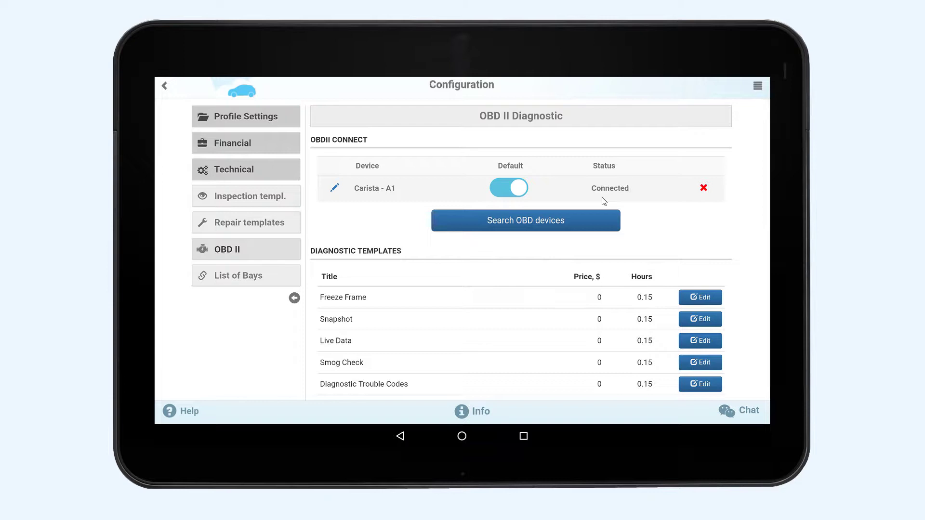
left_click(334, 189)
left_click(334, 192)
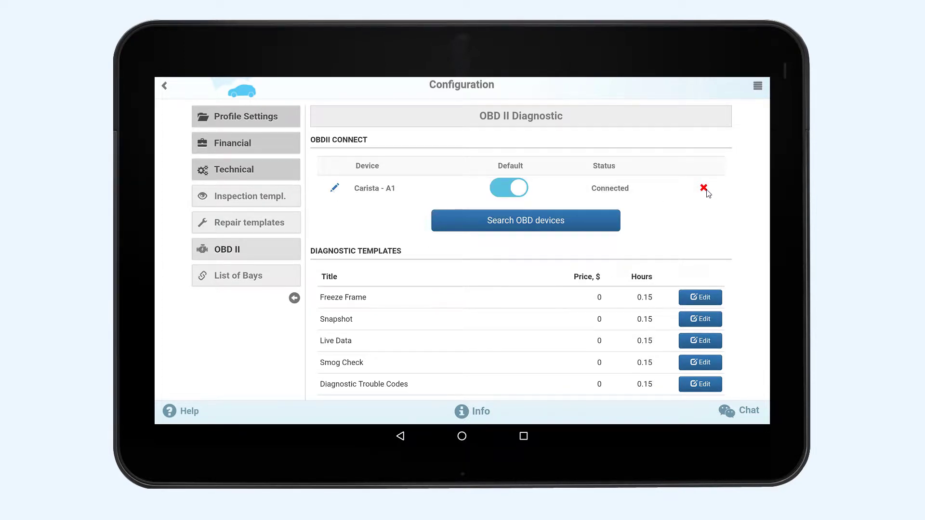
Edit the Freeze Frame template to price 10.00 and hours 0.10, and save it.
scroll(524, 256, "down", 2)
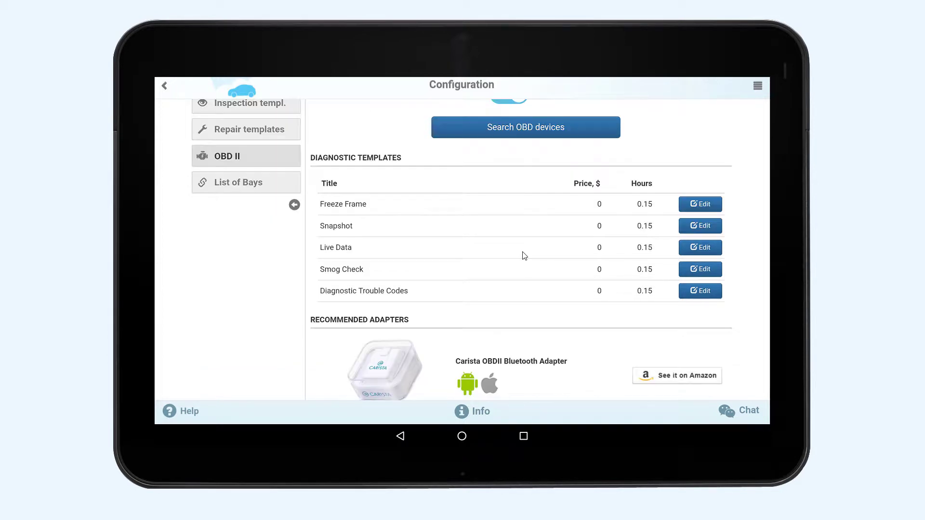
left_click(696, 207)
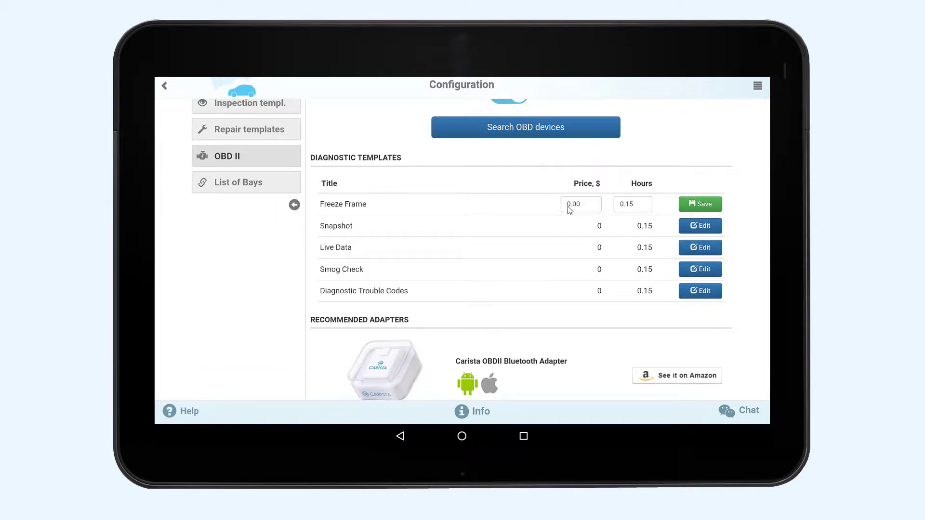
left_click(570, 206)
type("1")
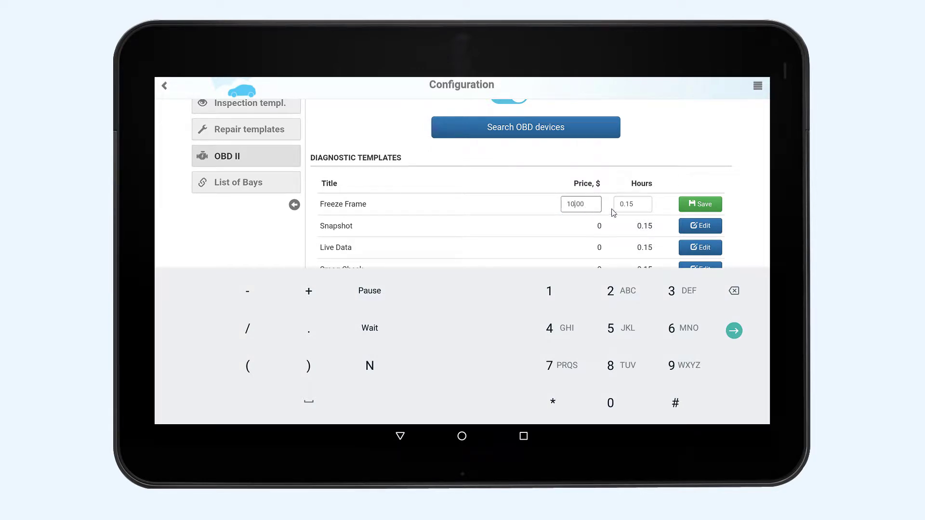
left_click(632, 207)
key("BackSpace")
type("0")
left_click(693, 207)
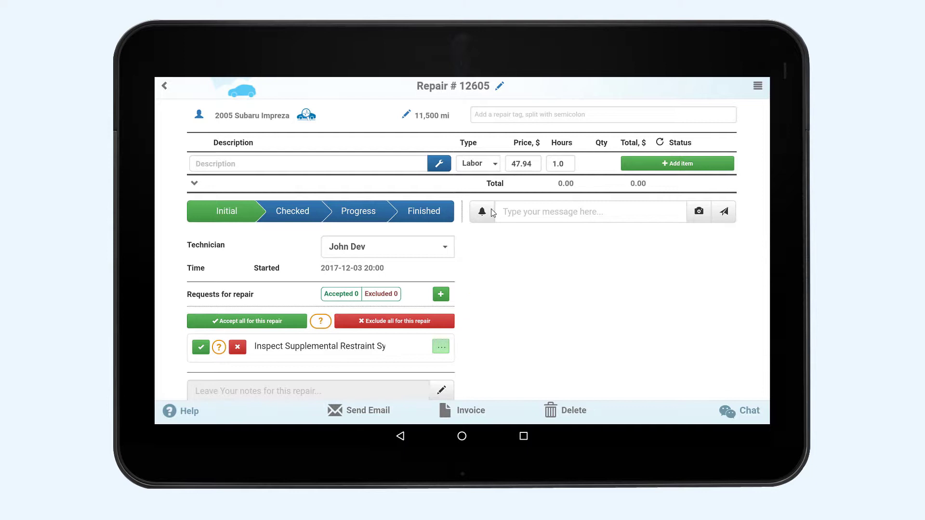
Change the new repair line's type from Labor to Diagnostics and show the inspection templates.
left_click(495, 165)
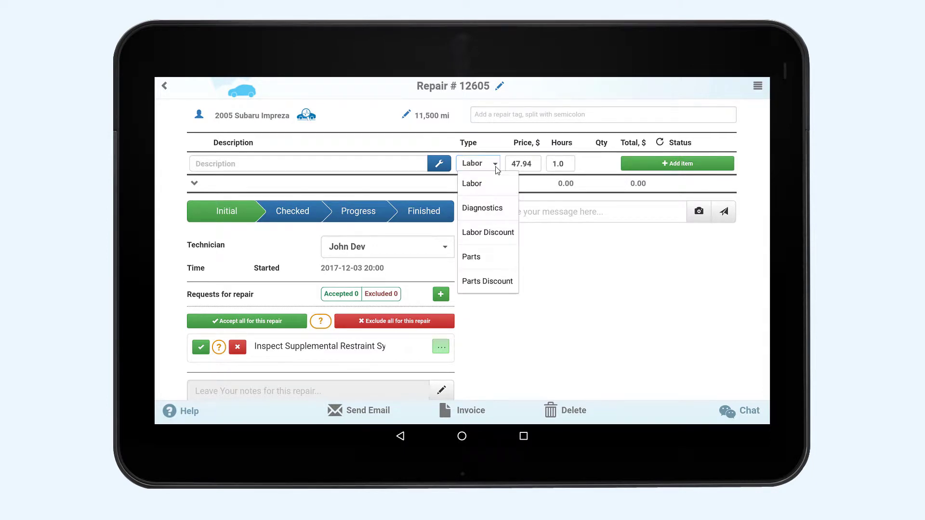
left_click(492, 209)
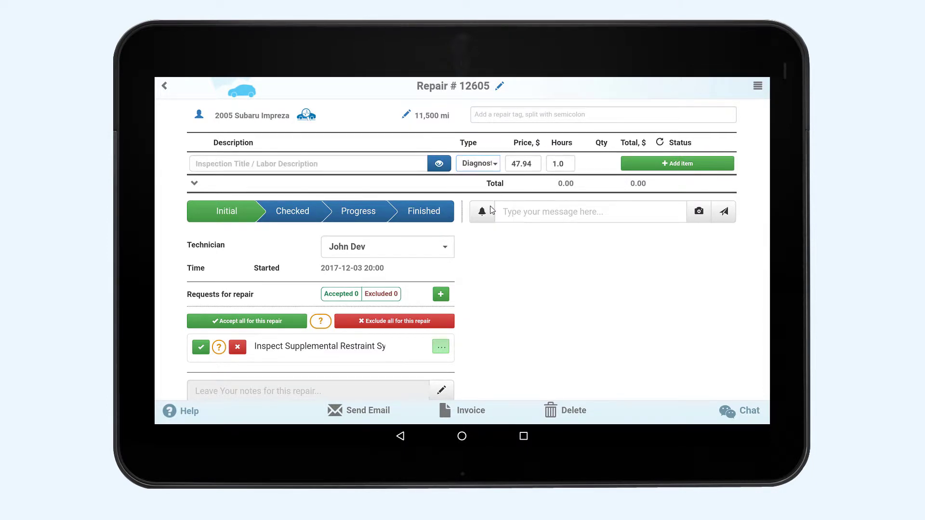
left_click(437, 166)
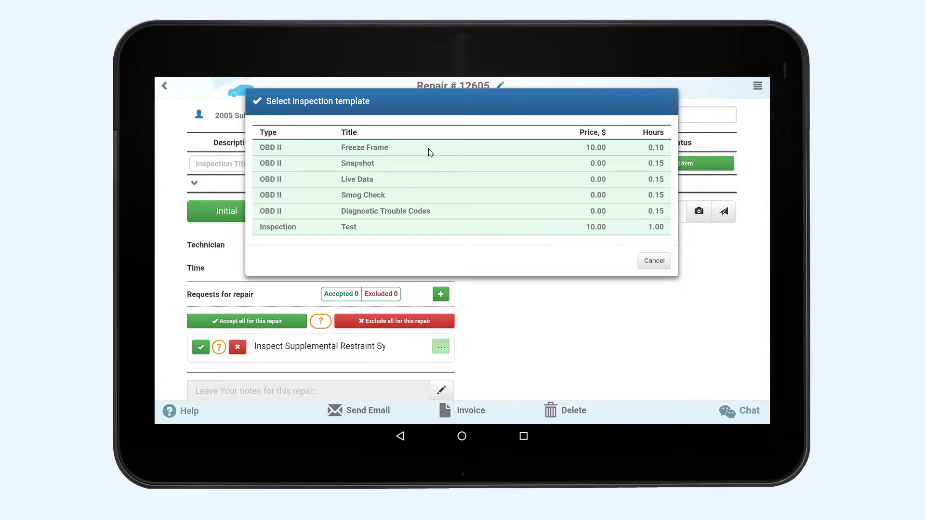
Run Freeze Frame on the 2005 Subaru Impreza and review its PID readings, e.g. Engine RPM 2562.
left_click(431, 153)
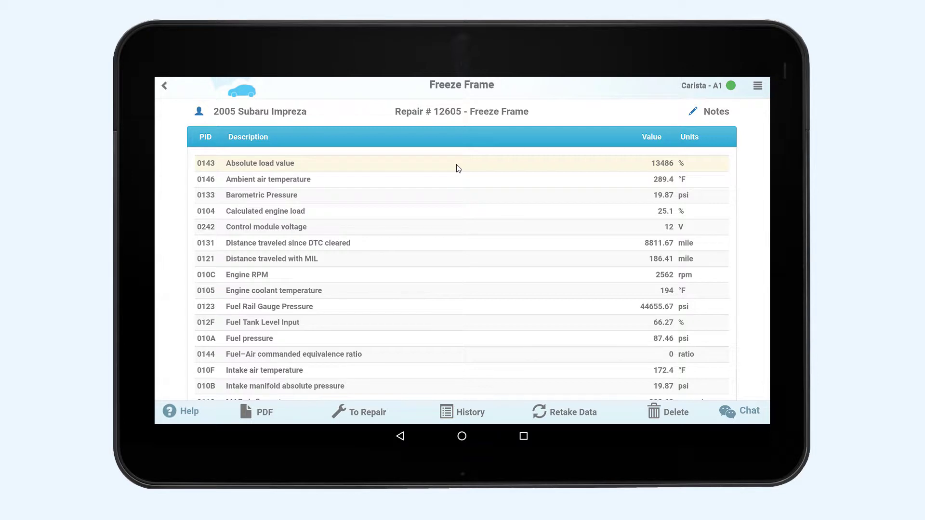
scroll(458, 168, "down", 3)
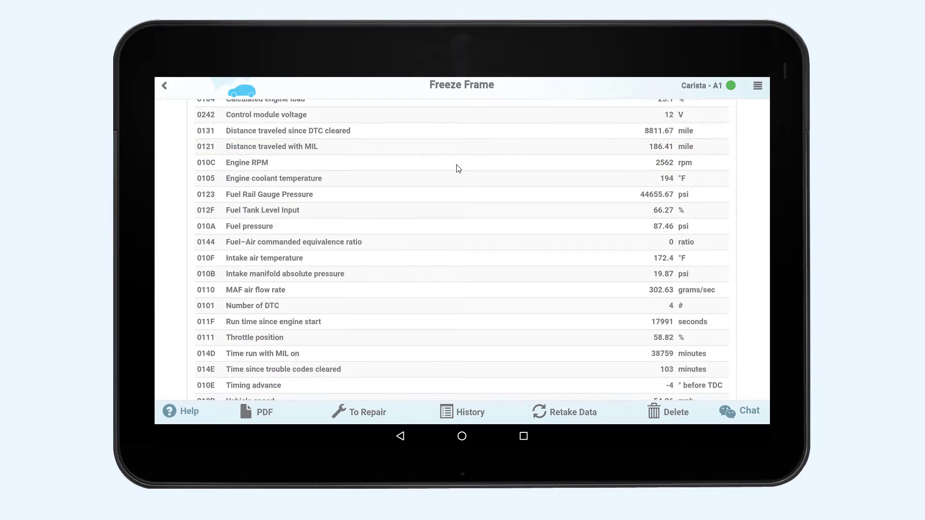
scroll(458, 169, "down", 1)
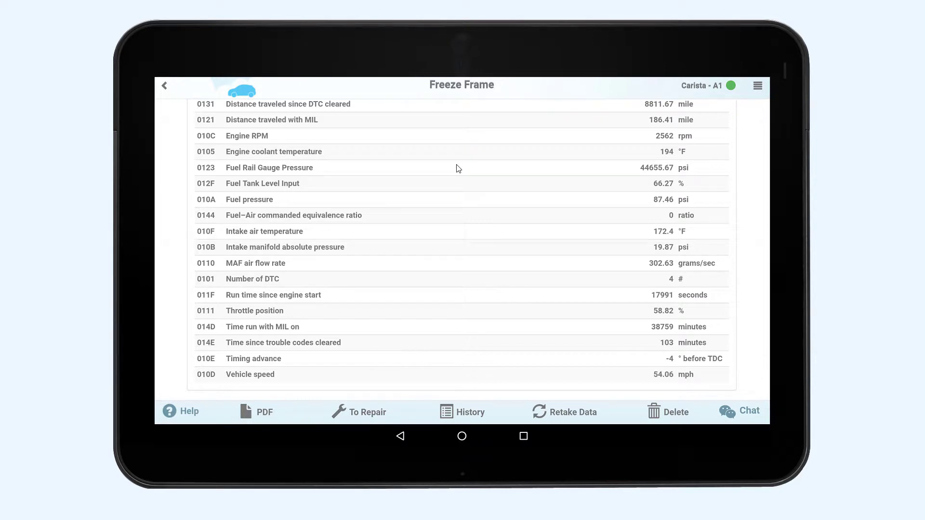
scroll(458, 168, "up", 3)
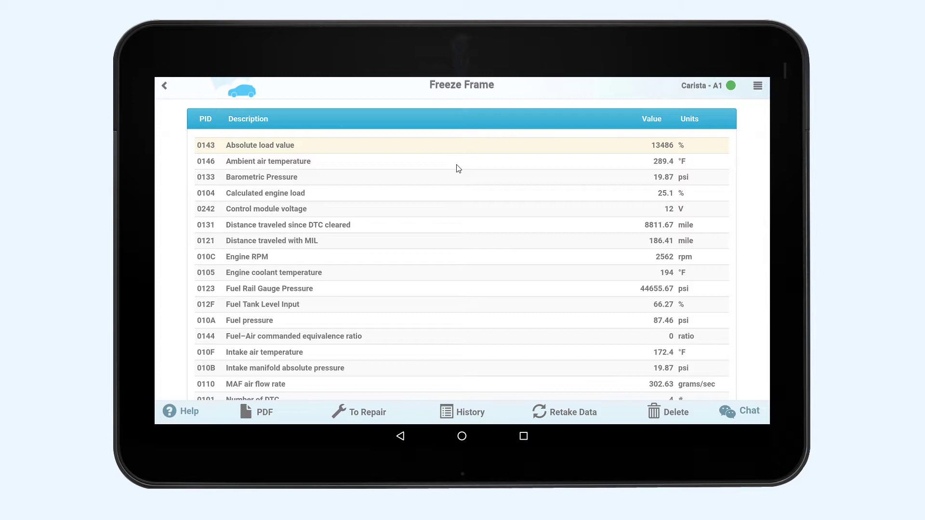
scroll(458, 168, "up", 1)
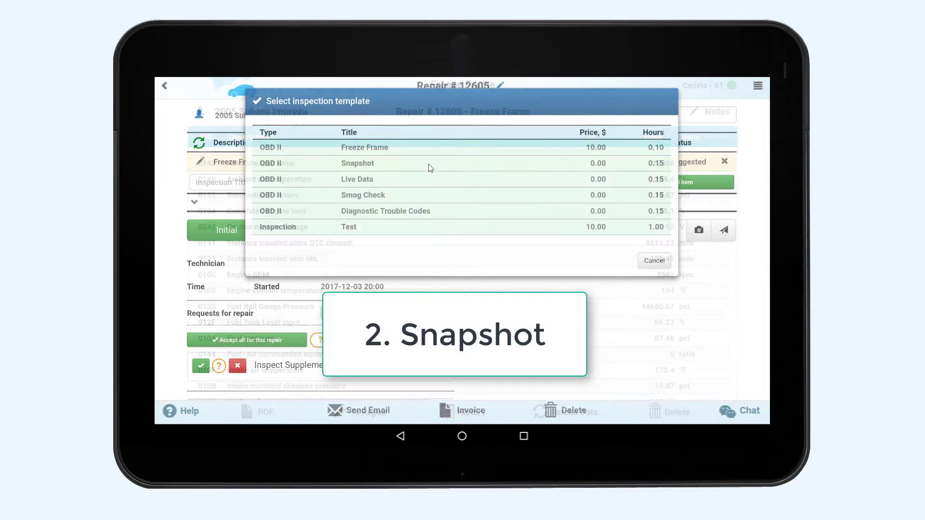
Run the Snapshot diagnostic, look over its readings, and retake the data.
left_click(430, 168)
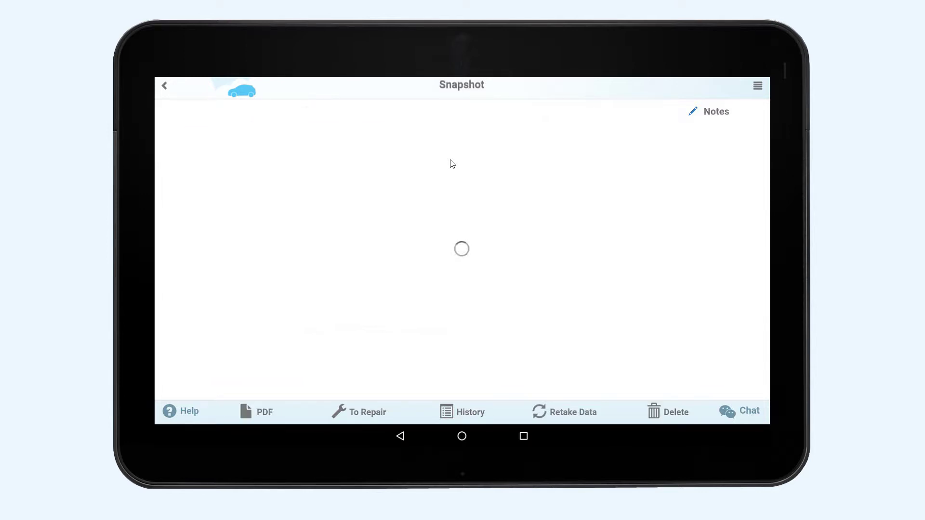
scroll(451, 165, "down", 5)
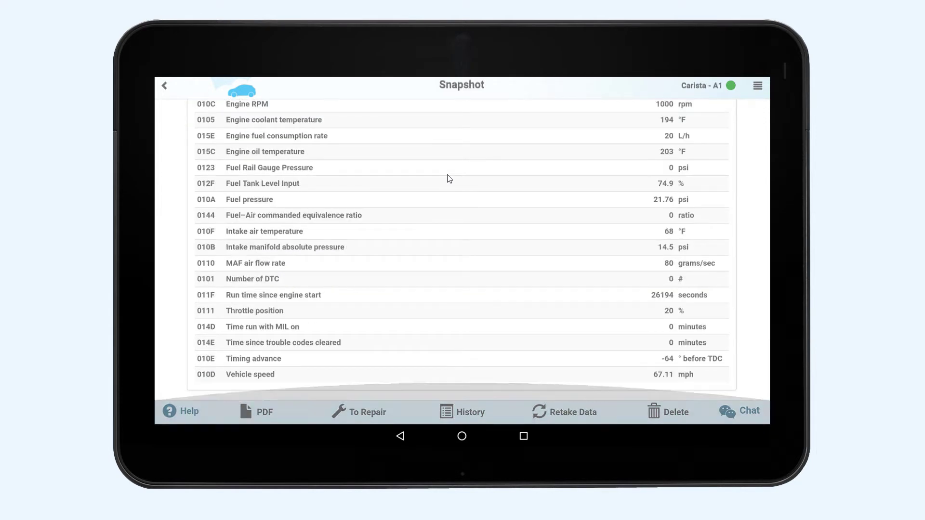
scroll(450, 182, "up", 5)
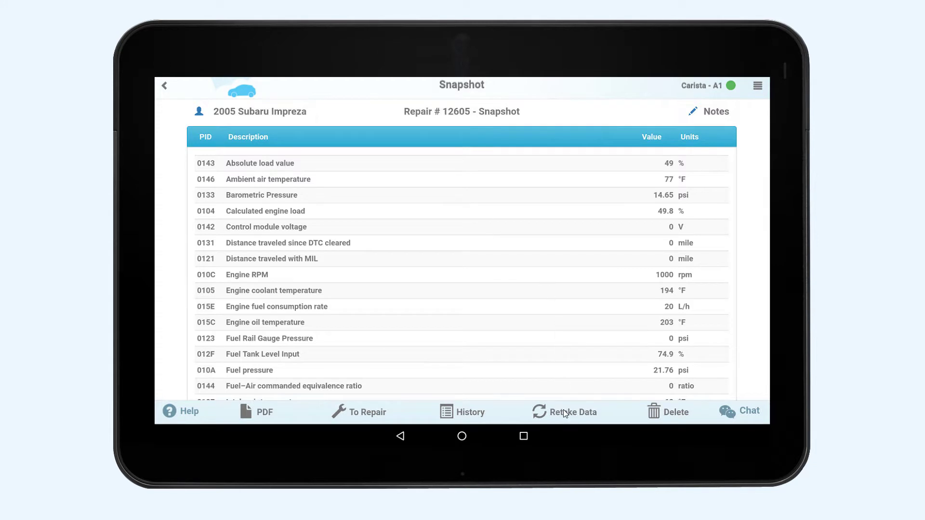
left_click(565, 412)
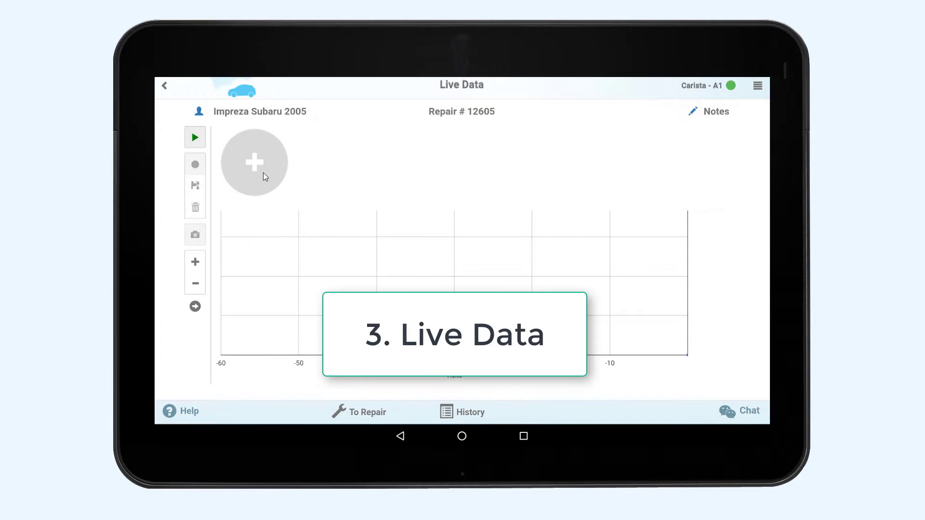
Add Absolute load value, Calculated engine load, Distance traveled with MIL, fuel consumption rate and Fuel Tank Level to Live Data.
left_click(263, 173)
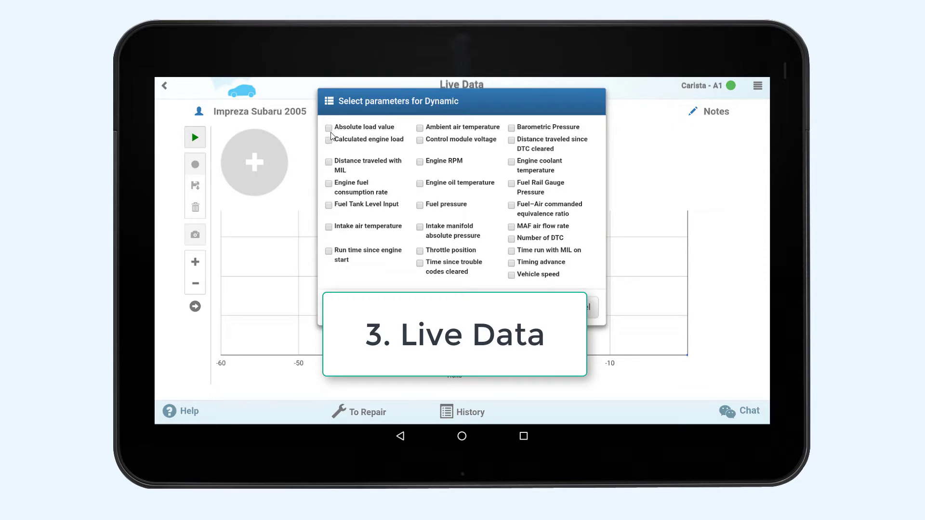
left_click(329, 127)
left_click(328, 140)
left_click(329, 161)
left_click(328, 183)
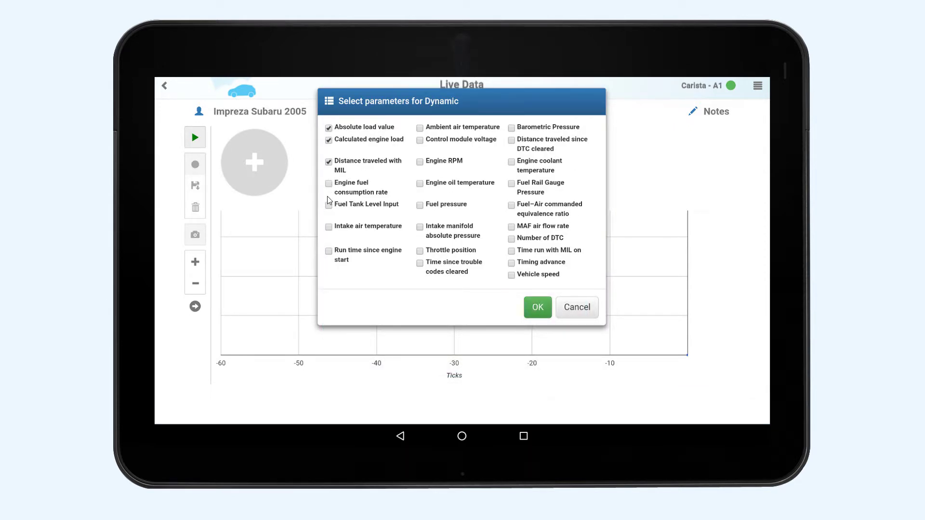
left_click(329, 206)
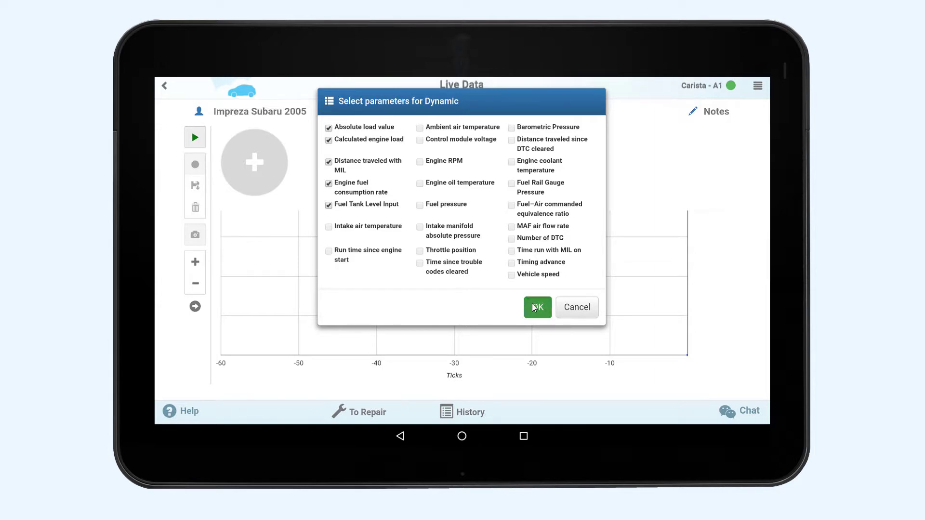
Stream and record live data for the five parameters, then save the recording to the database.
left_click(536, 307)
left_click(195, 138)
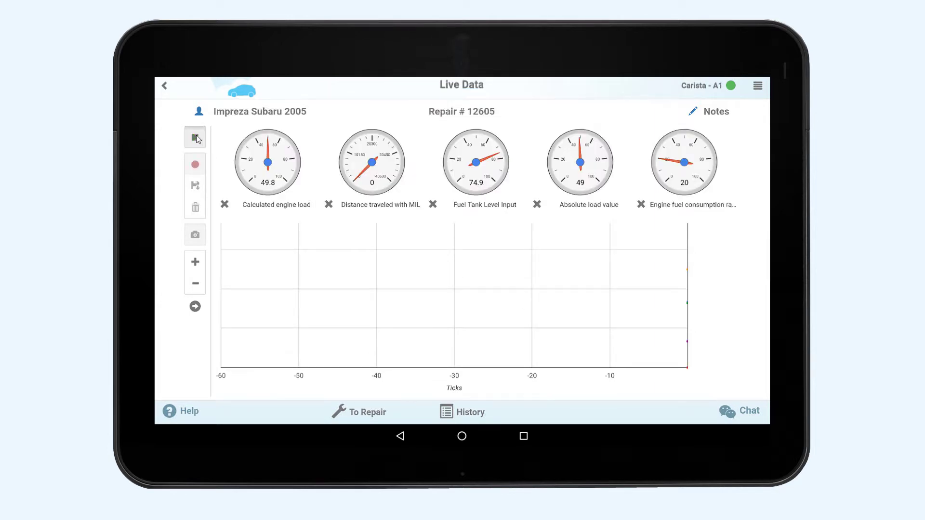
left_click(195, 165)
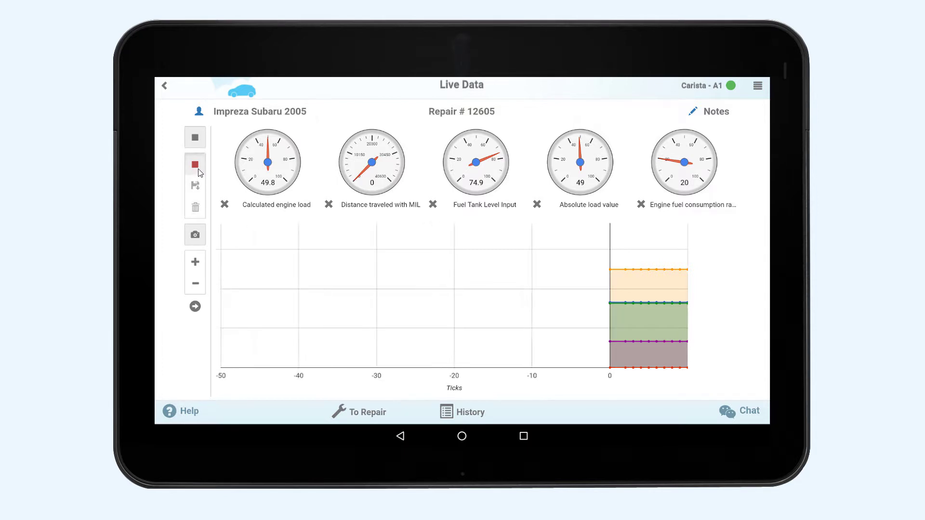
left_click(199, 169)
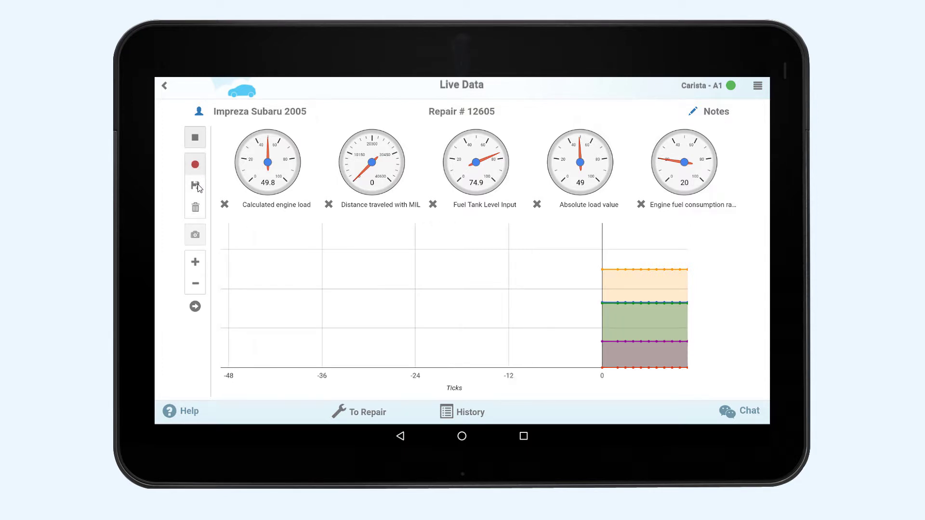
left_click(198, 186)
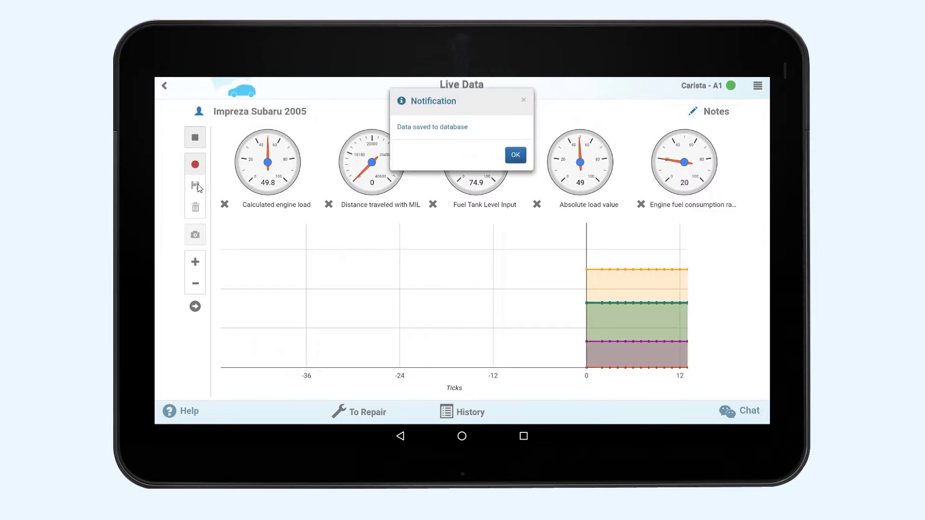
left_click(514, 155)
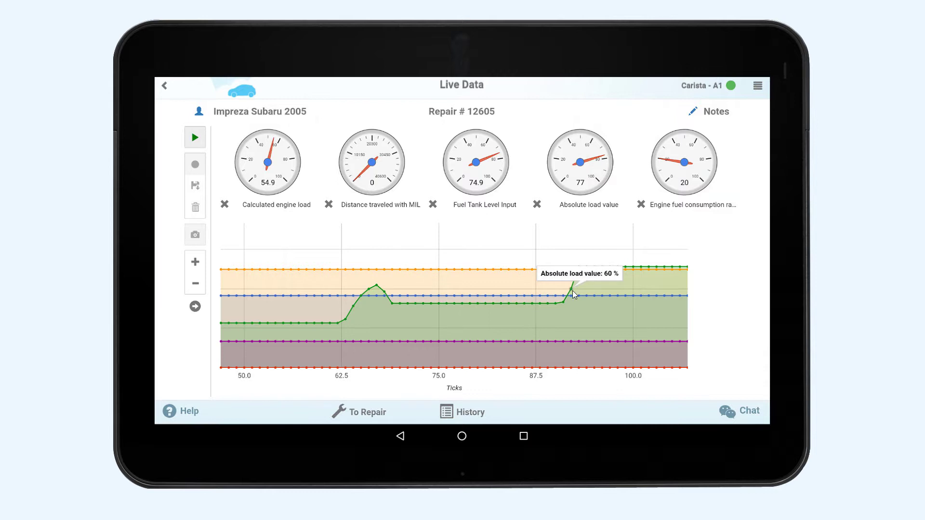
Record live data with Snapshot #1 captured, save it, stop streaming, and open Snapshot #1.
left_click(195, 164)
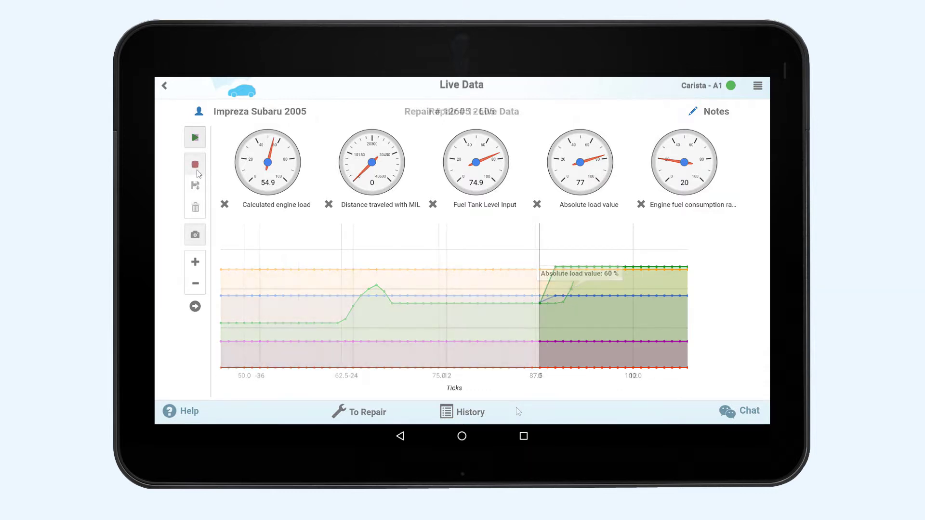
left_click(202, 244)
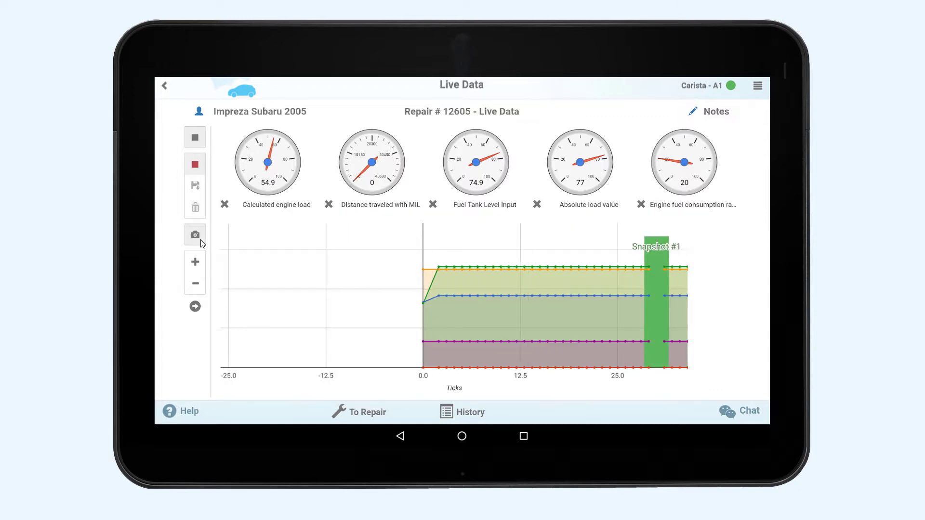
left_click(194, 162)
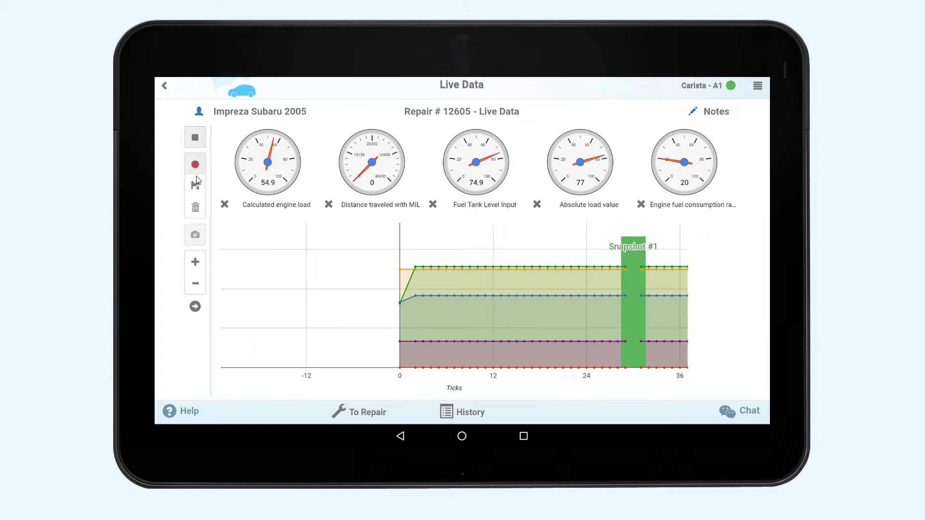
left_click(194, 187)
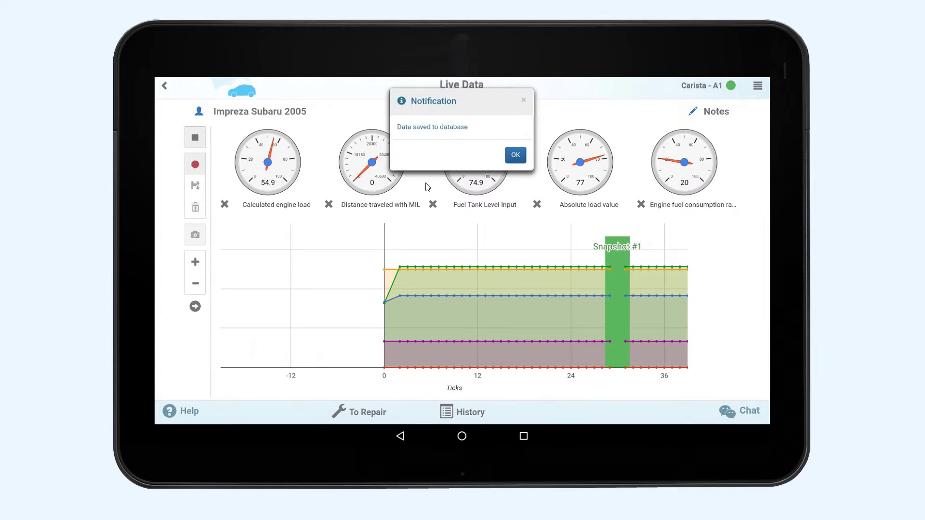
left_click(515, 156)
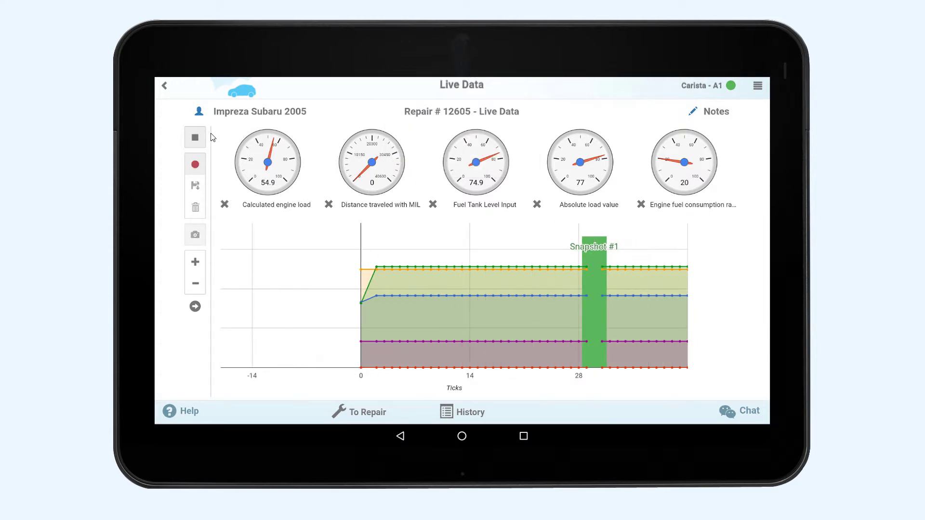
left_click(195, 138)
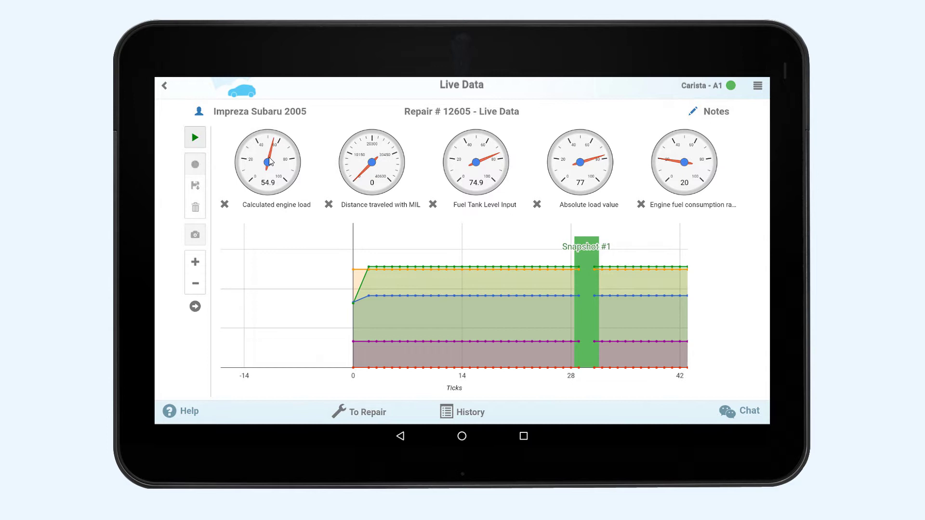
left_click(575, 309)
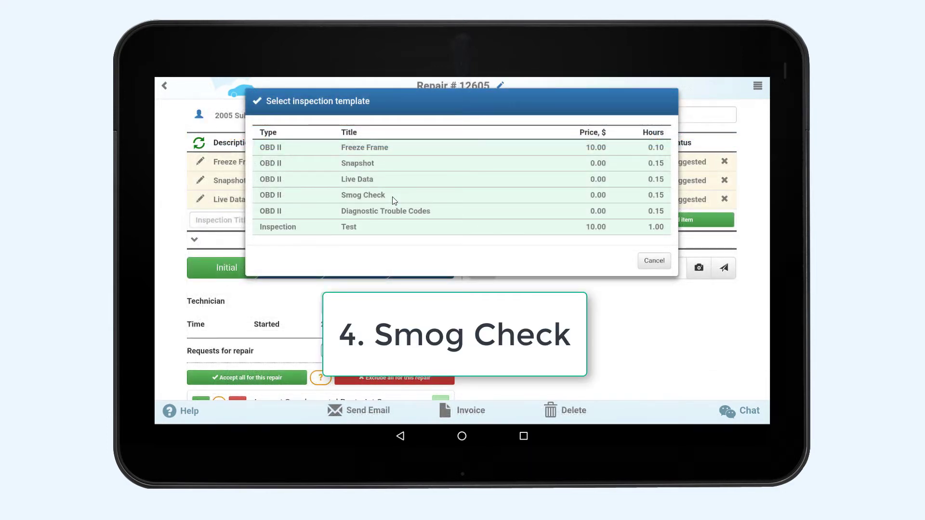
Run the Smog Check template on the Subaru for repair 12605.
left_click(392, 197)
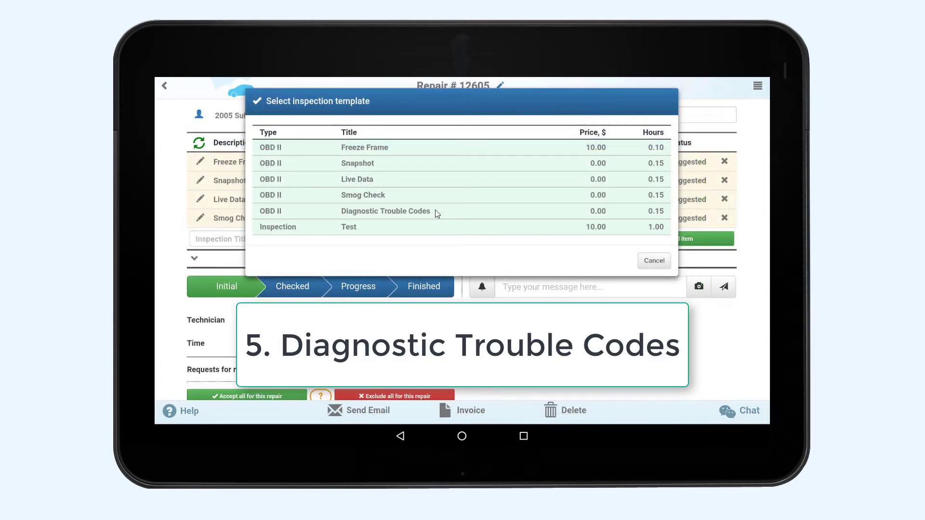
Scan trouble codes, review P0108's symptoms, causes and fixes, then clean and retake to mark it CLEANED.
left_click(436, 211)
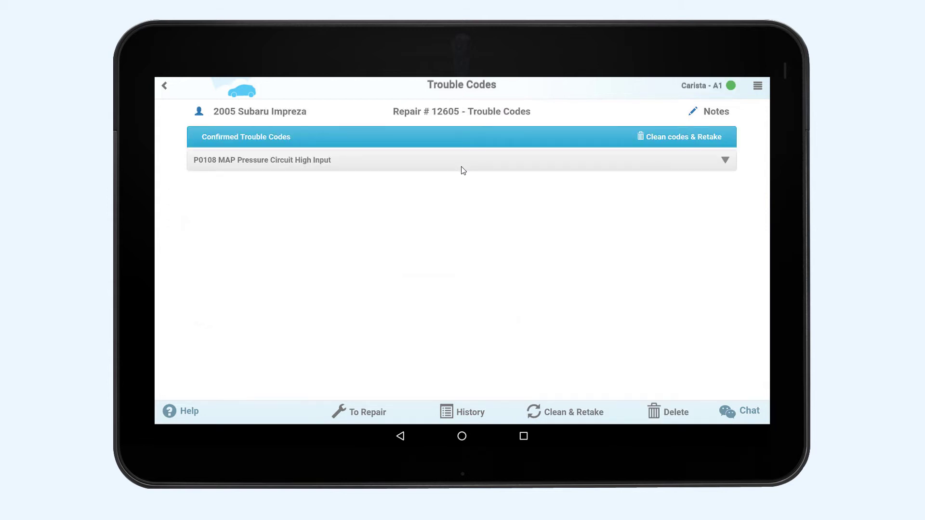
left_click(397, 160)
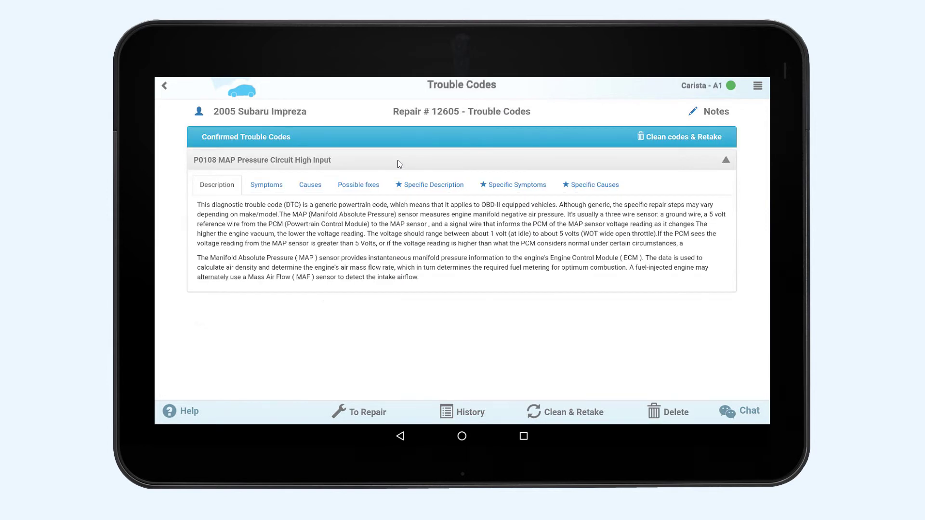
left_click(285, 191)
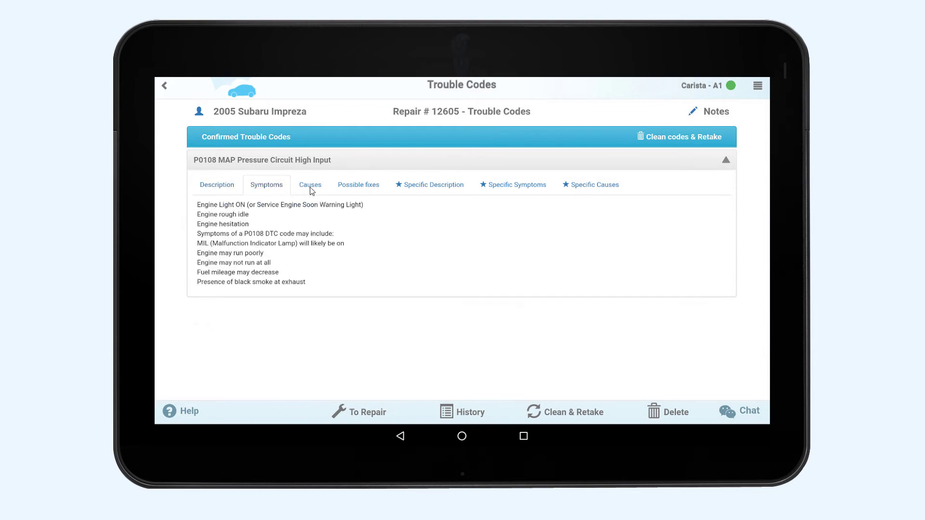
left_click(317, 192)
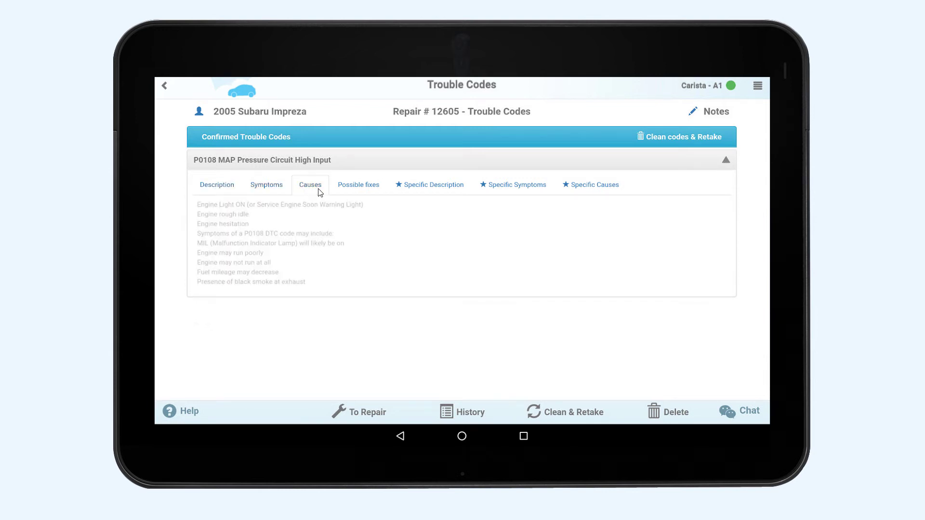
left_click(357, 190)
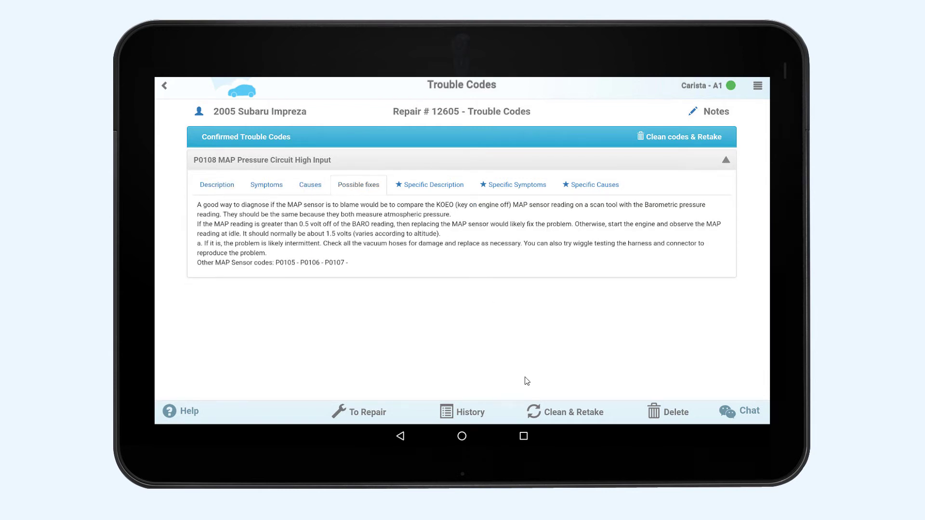
left_click(547, 423)
Collapse the P0108 row and replace the Snapshot's note text with 'Example note', then save it.
left_click(725, 160)
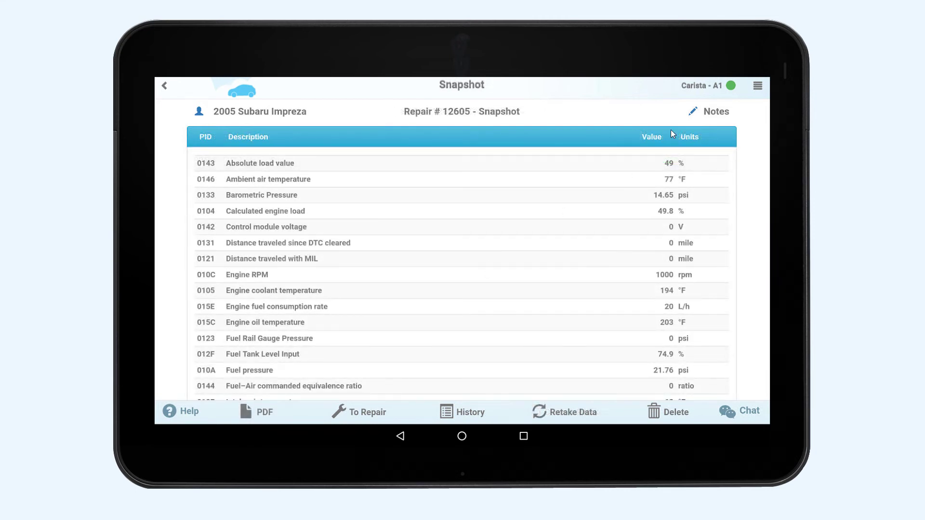
left_click(698, 114)
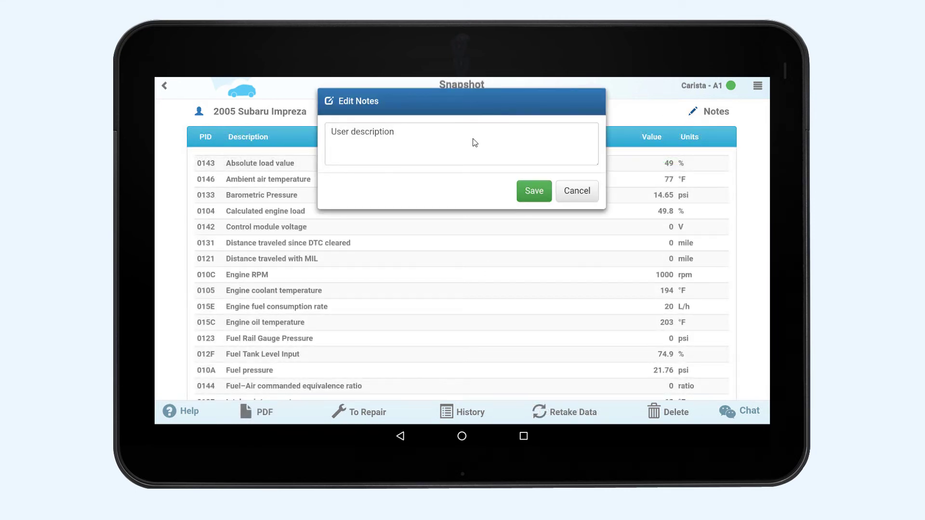
left_click(473, 142)
key("BackSpace")
key("BackSpace")
key("BackSpace")
key("BackSpace")
key("BackSpace")
key("BackSpace")
key("BackSpace")
key("BackSpace")
key("BackSpace")
key("BackSpace")
key("BackSpace")
key("BackSpace")
key("BackSpace")
key("BackSpace")
key("BackSpace")
key("BackSpace")
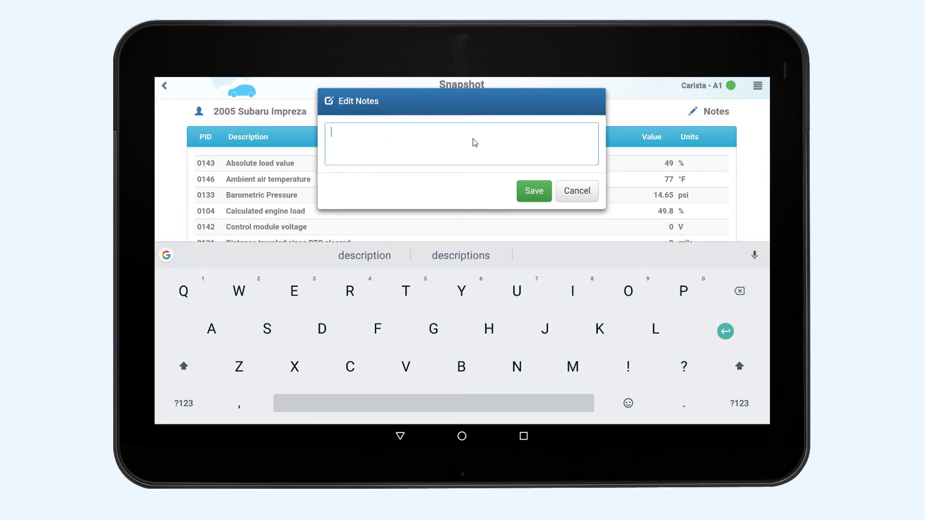
type("Exam")
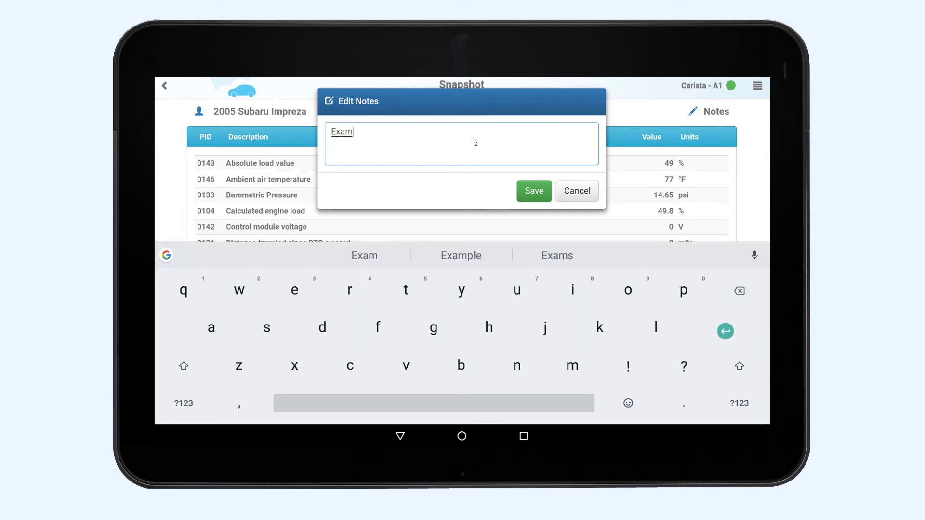
type("ple note")
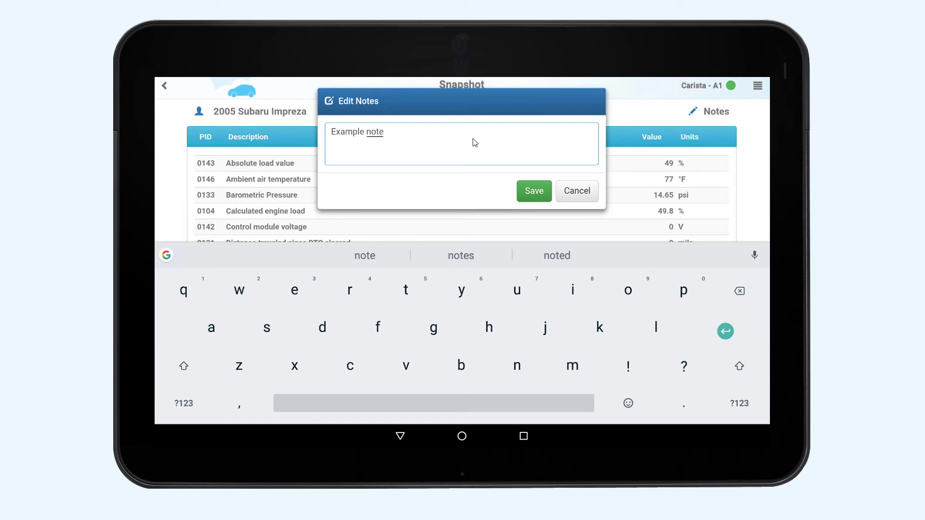
left_click(534, 191)
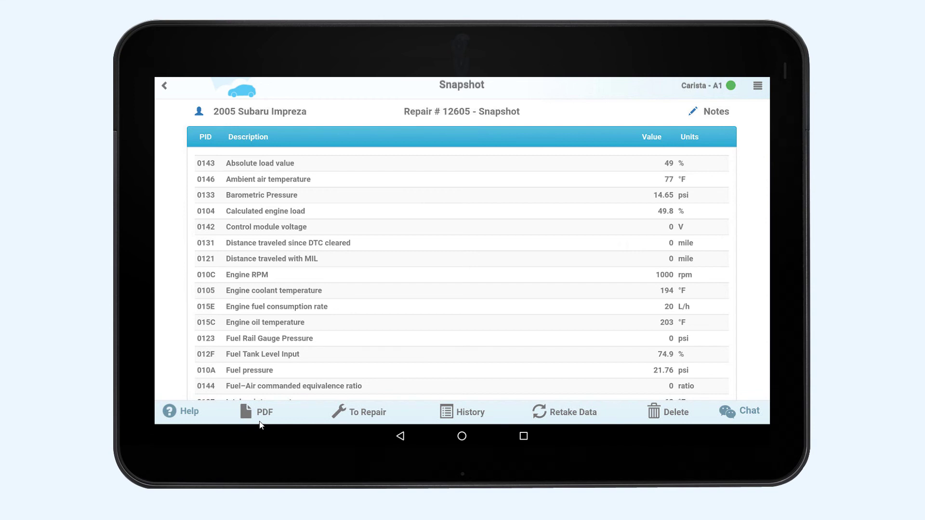
Open the vehicle's diagnostics history, view repair 12605, then return to the history.
left_click(465, 421)
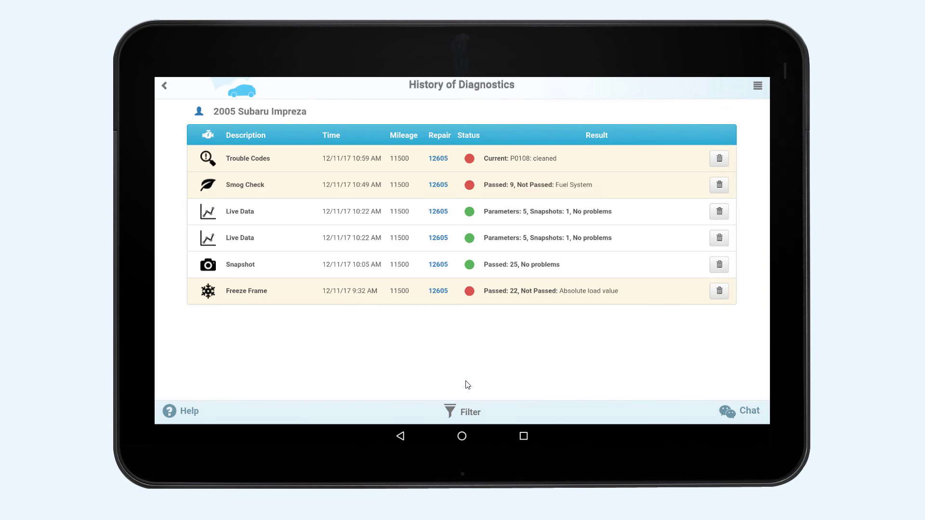
left_click(468, 263)
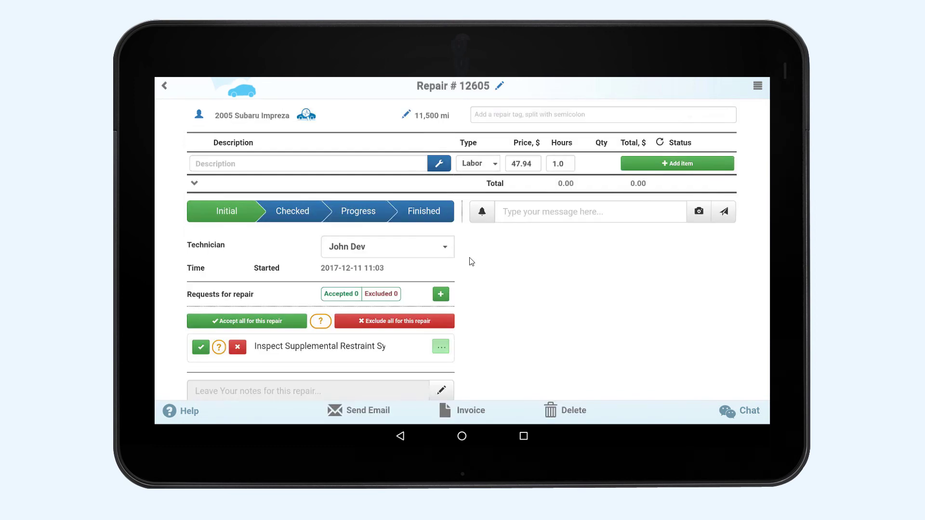
left_click(307, 116)
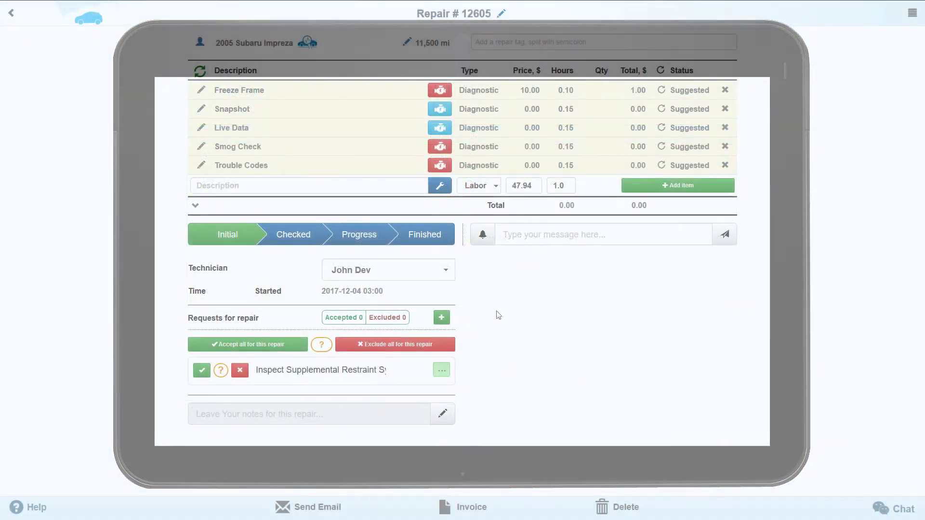
View the Freeze Frame readings, then open repair 12605's Snapshot readings and export them as a PDF.
left_click(441, 93)
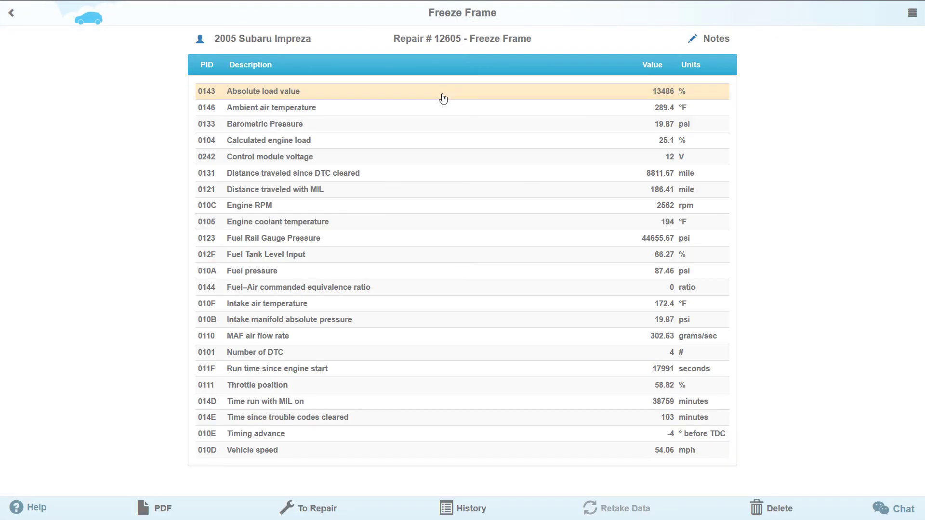
key("alt+Left")
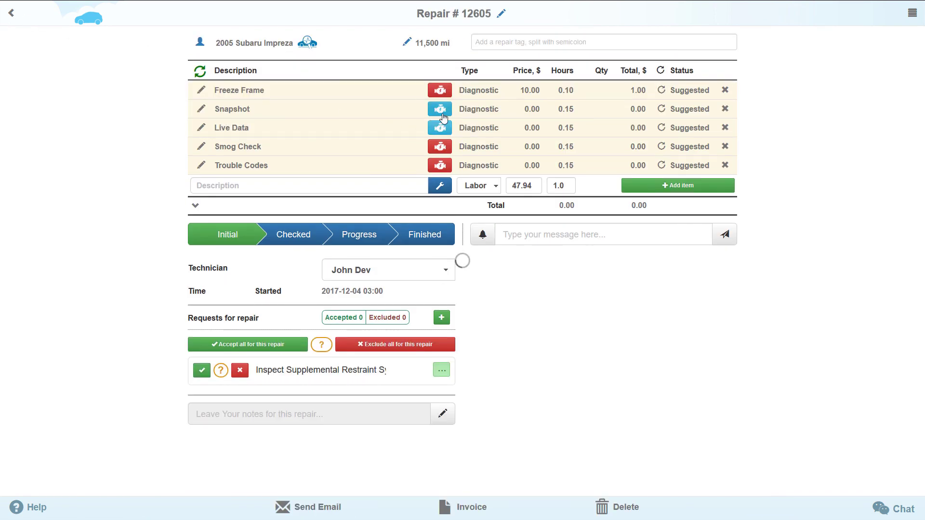
left_click(438, 109)
left_click(156, 507)
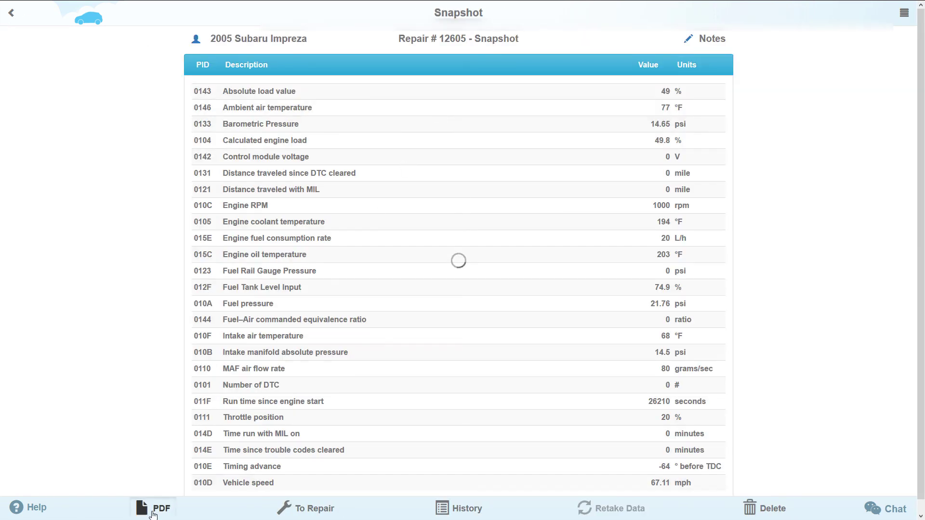